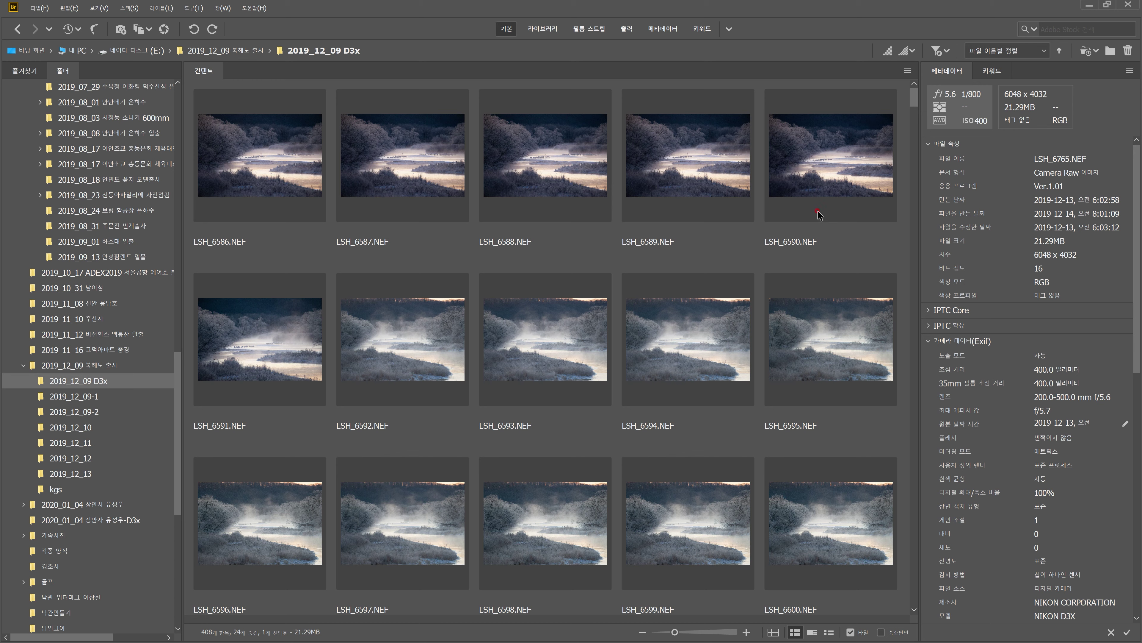
Select LSH_6586.NEF to show its metadata: 6048 x 4032, 23.39MB, 16-bit RGB
left_click(283, 174)
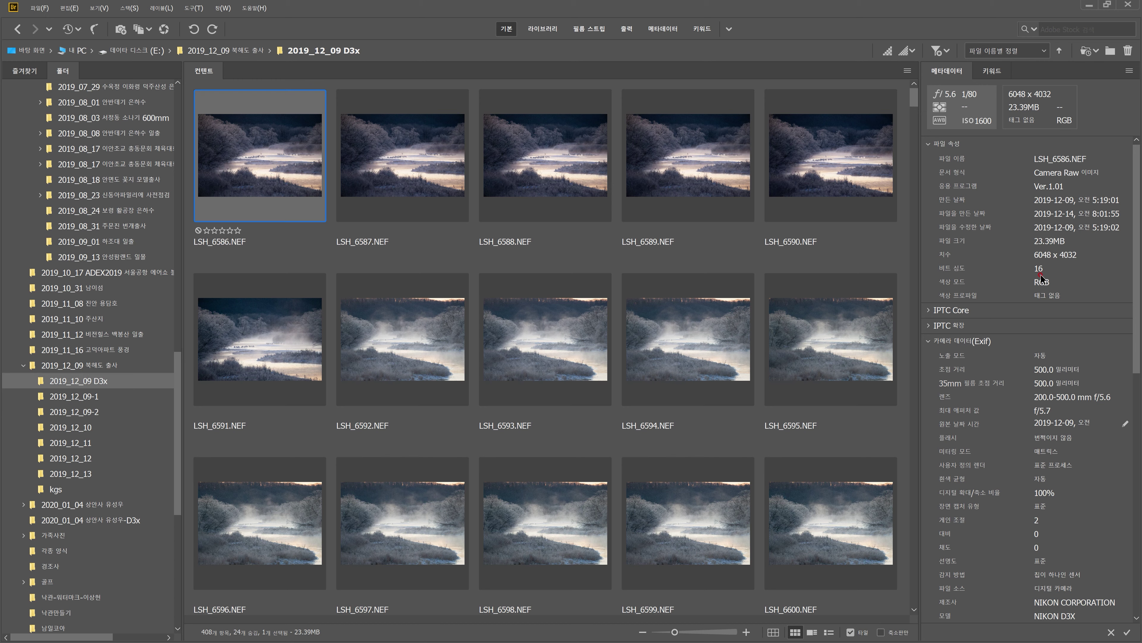
scroll(1041, 277, "down", 3)
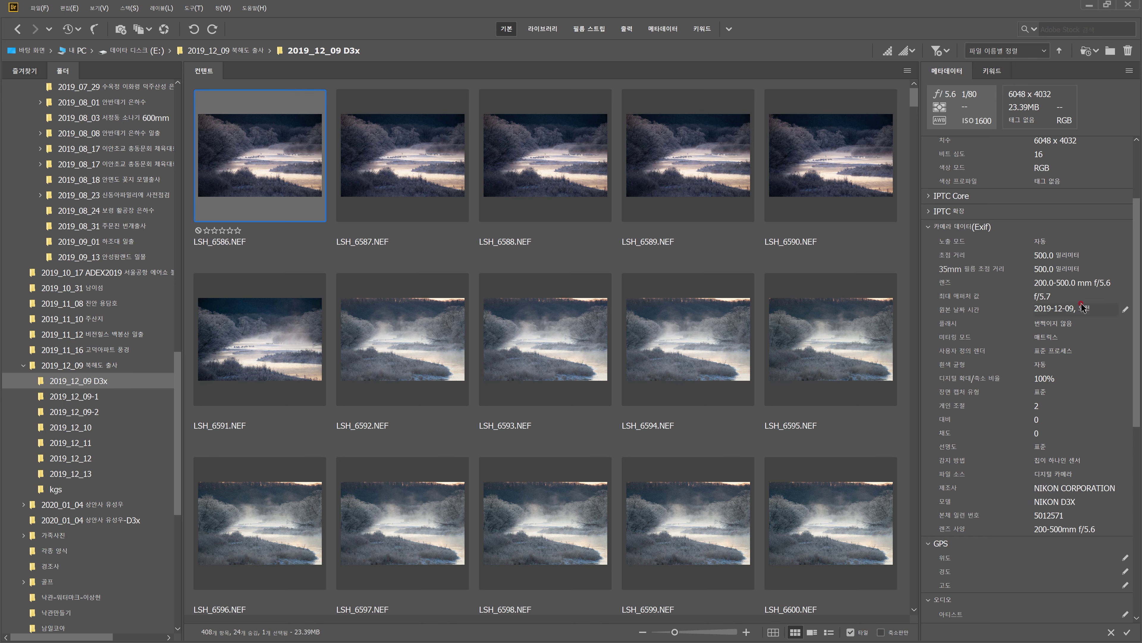
scroll(1082, 308, "down", 3)
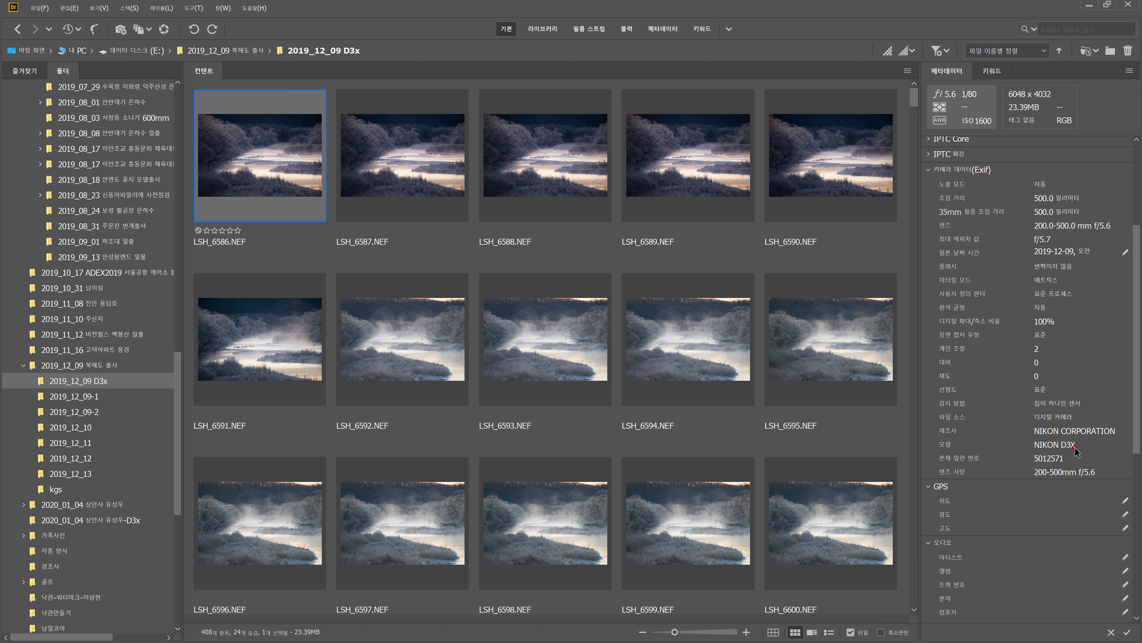
scroll(1034, 450, "up", 5)
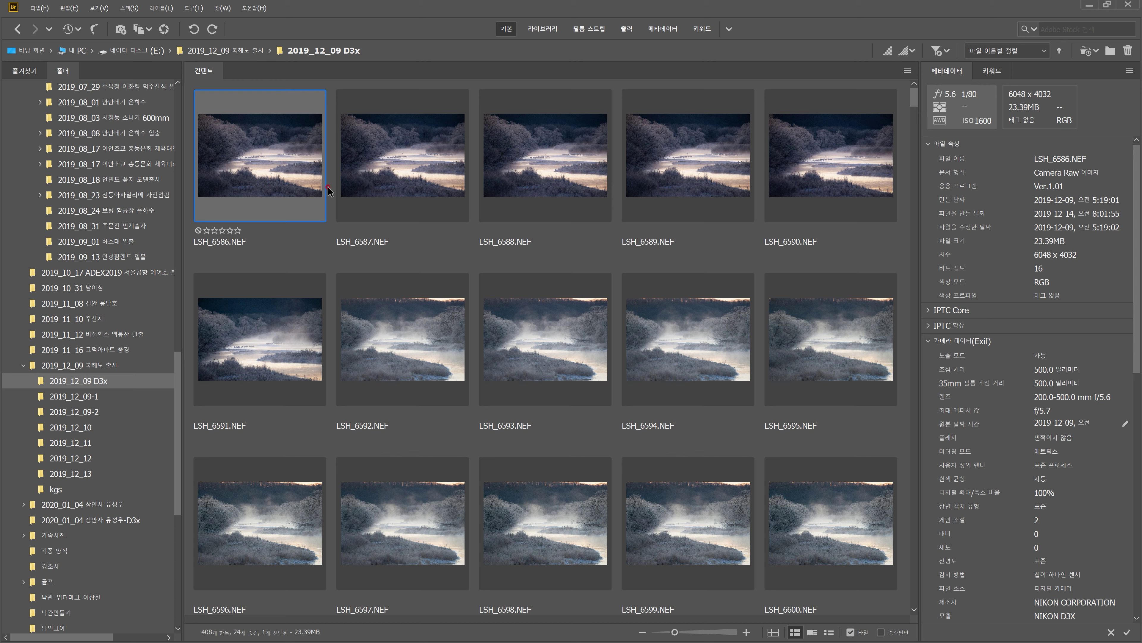
Preview the crane river photo full-screen, zoom in on the cranes up to 400%, then fit it whole
key("space")
left_click(560, 264)
scroll(560, 264, "up", 2)
scroll(558, 187, "up", 1)
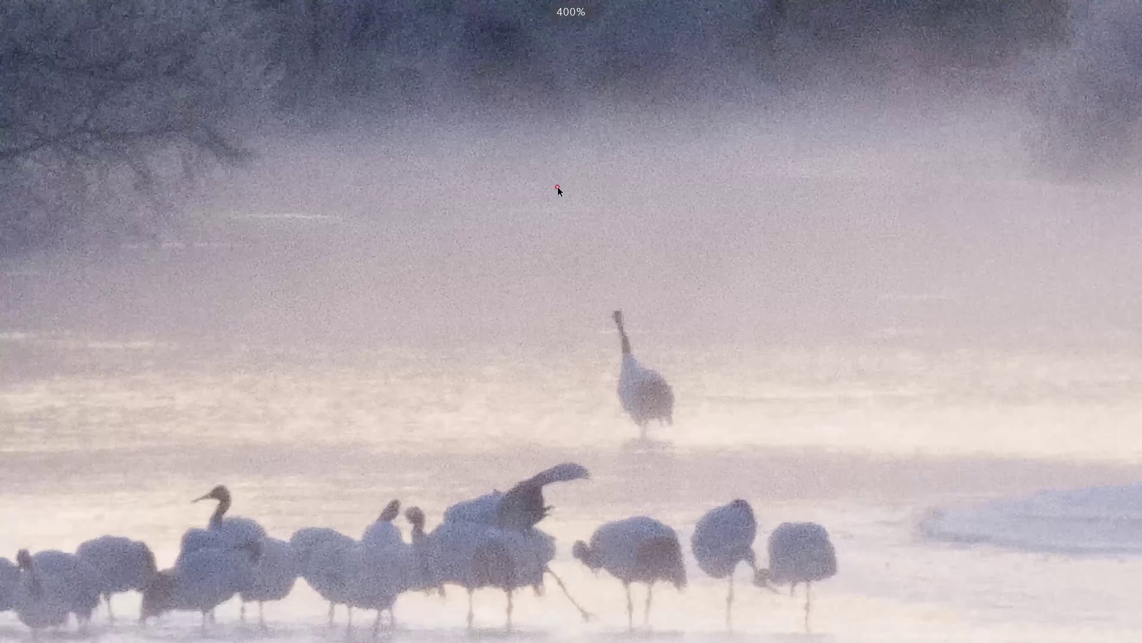
left_click(571, 150)
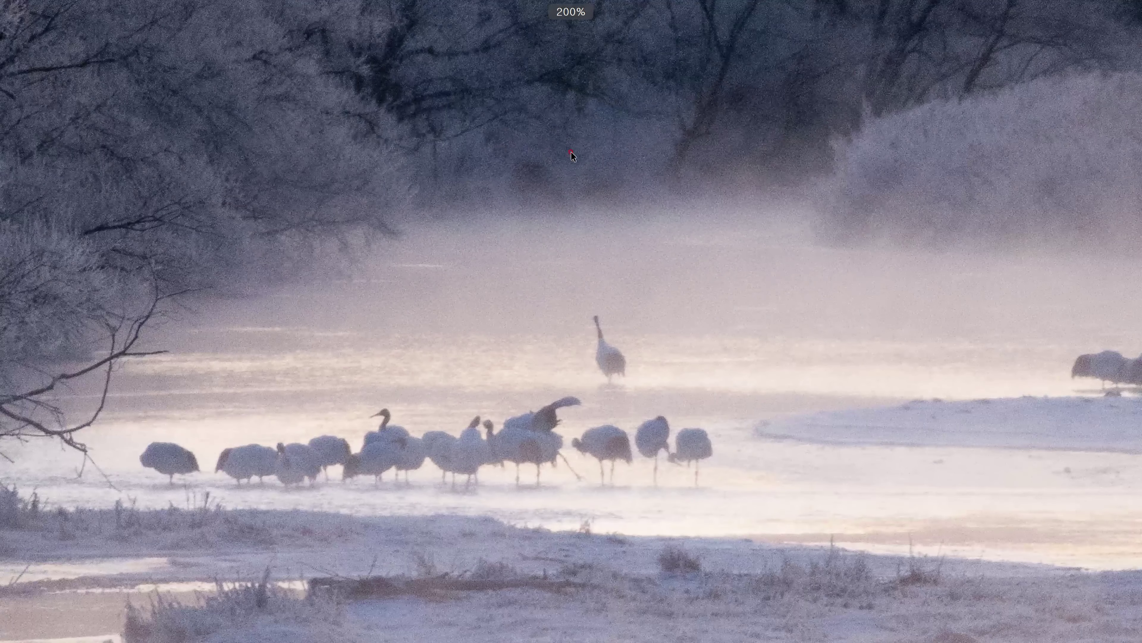
left_click(665, 330)
left_click(664, 330)
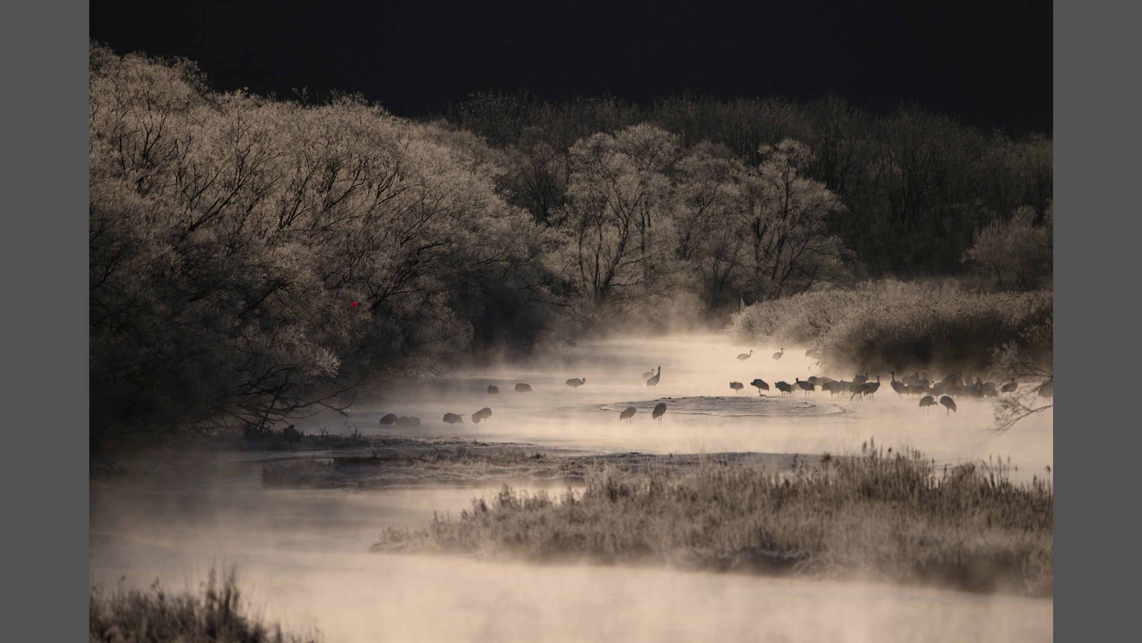
Rate the photo five stars, advance to _LSH0128.NEF, and leave full-screen preview
key("3")
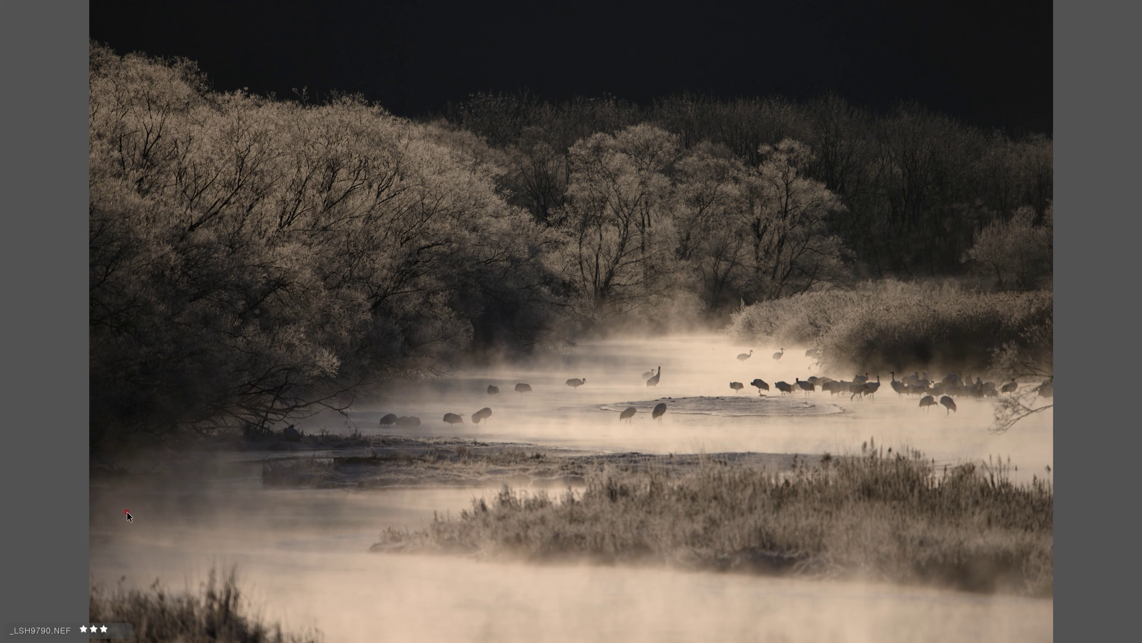
key("5")
key("Right")
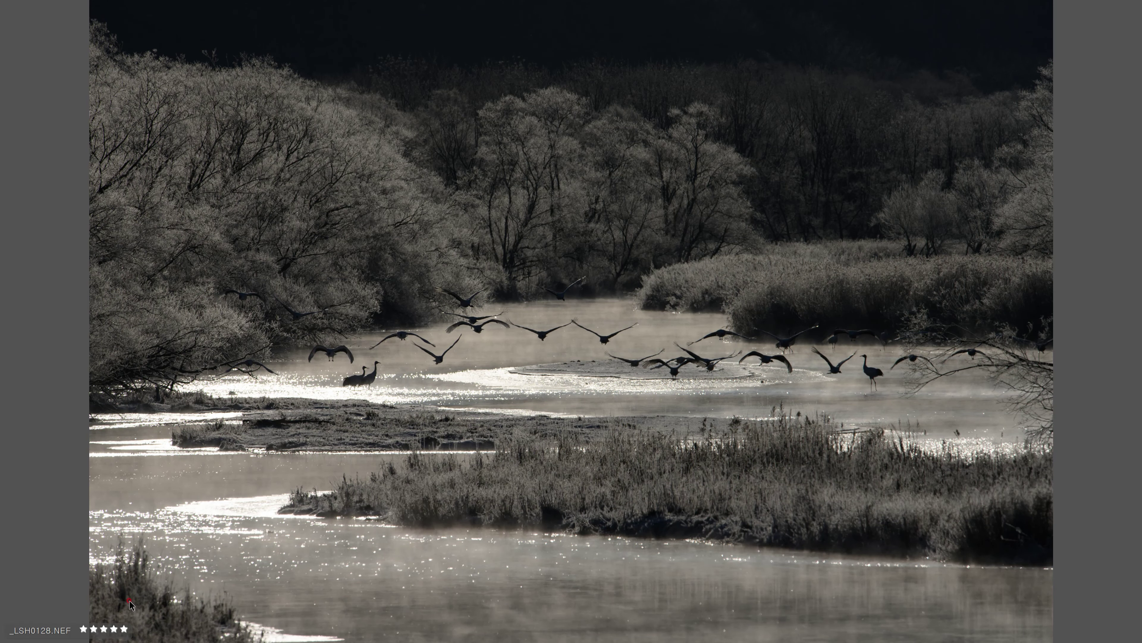
key("Escape")
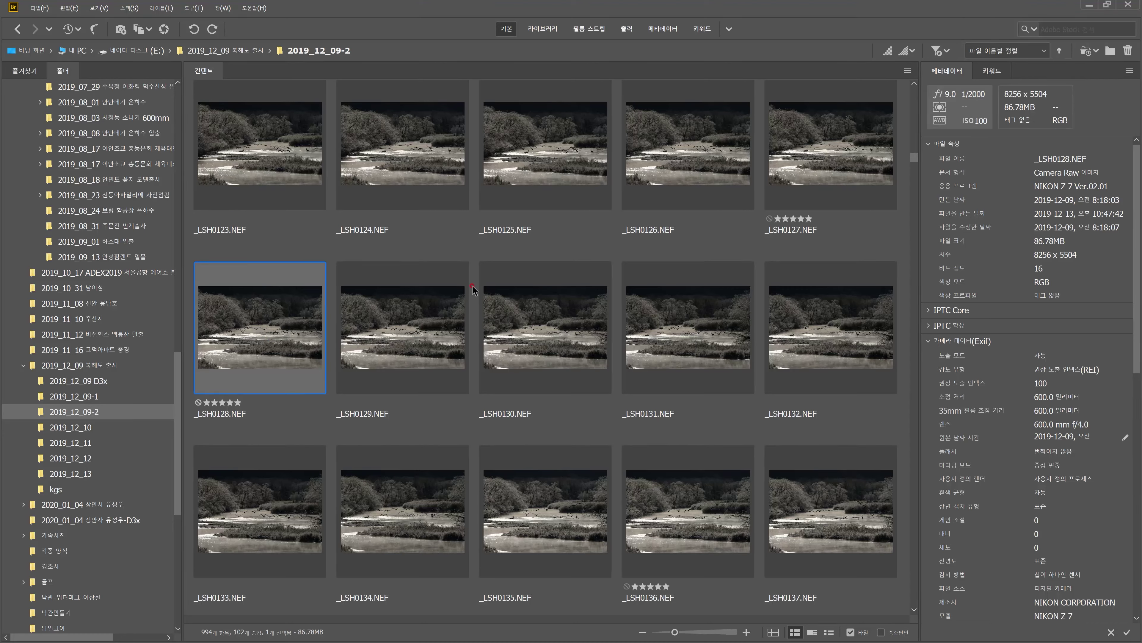
Open _LSH0128.NEF from the Bridge grid in Adobe Camera Raw
double_click(291, 340)
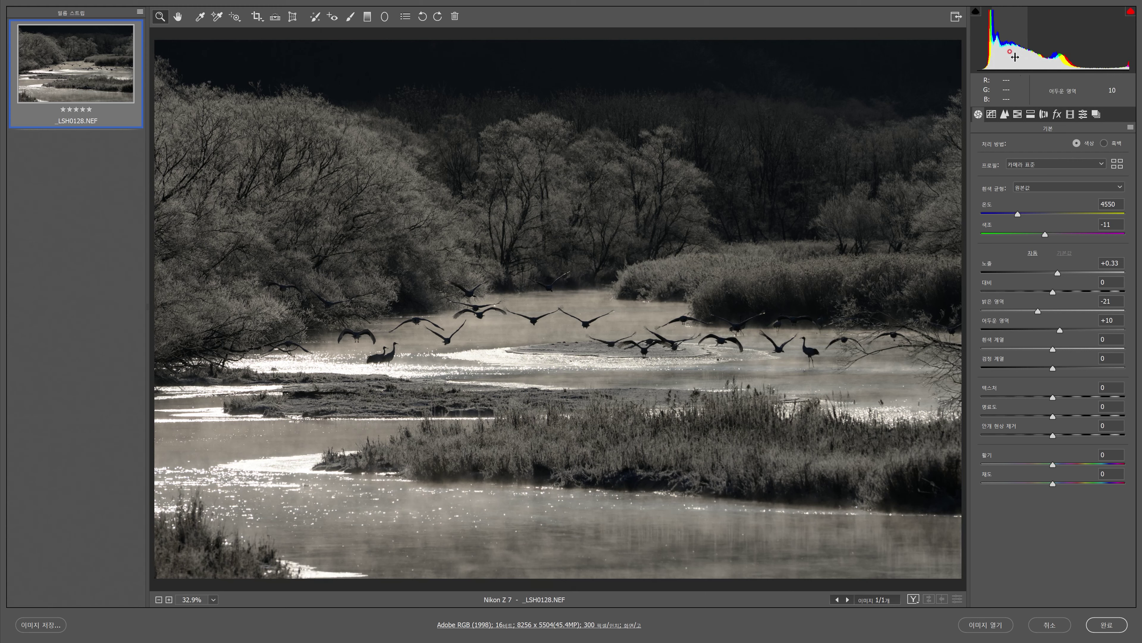
Lower Blacks to -6 and bring up the Profile list in the Basic panel
left_click_drag(982, 52, 978, 52)
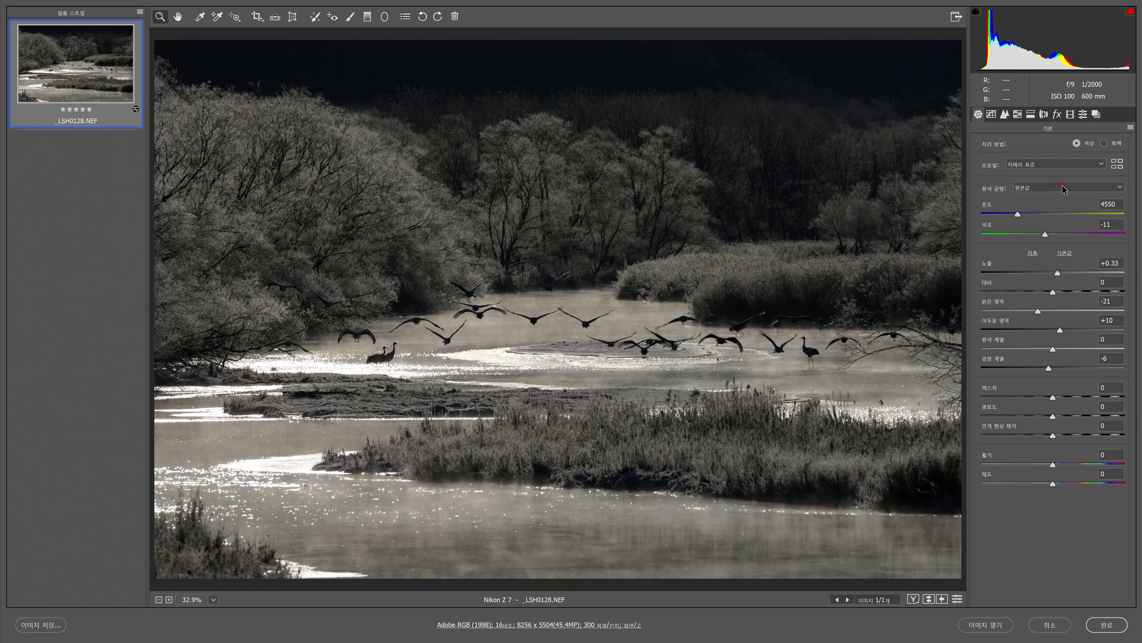
left_click(1042, 165)
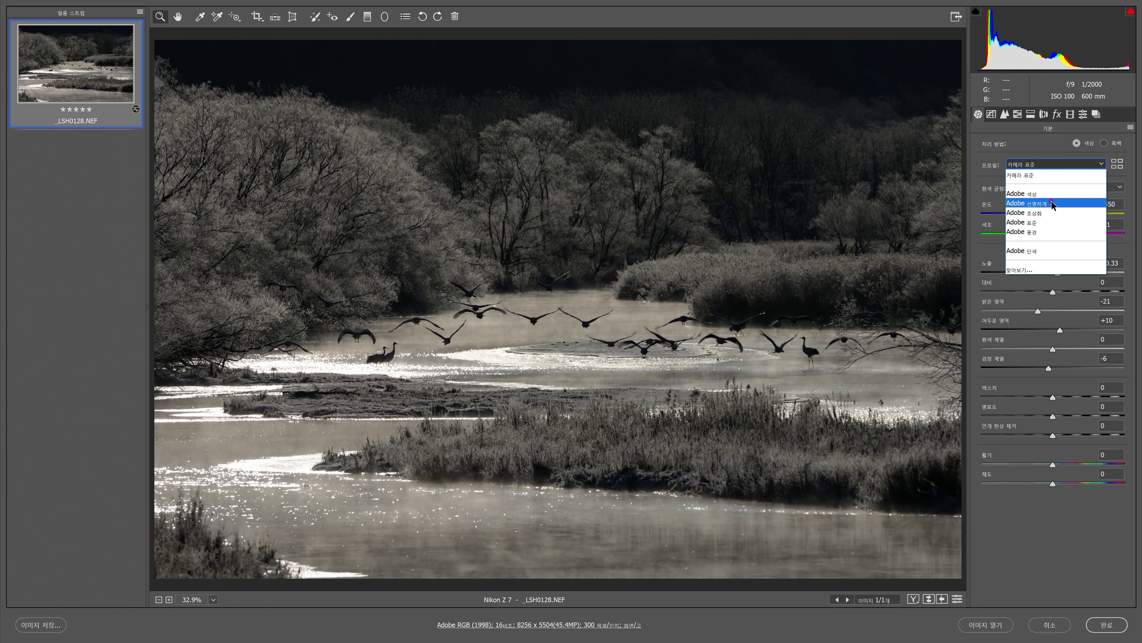
Apply the Adobe Vivid (Adobe 선명하게) profile to the crane river photo
left_click(1052, 203)
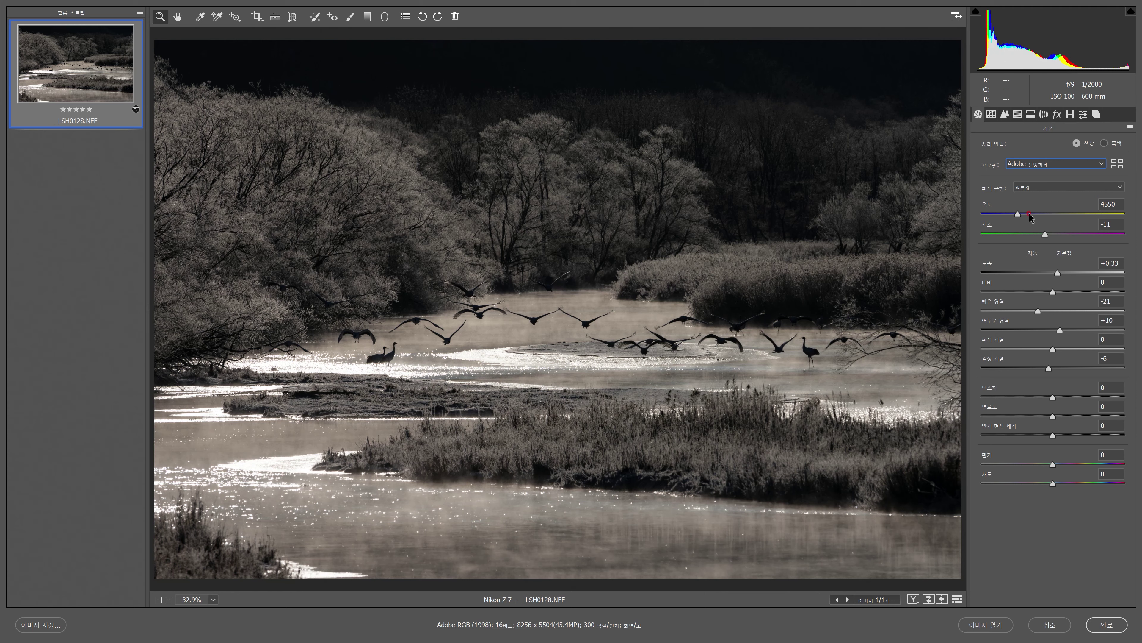
left_click(1017, 215)
Cool the Temperature from 4550 down to 3900
left_click_drag(1017, 214, 1009, 214)
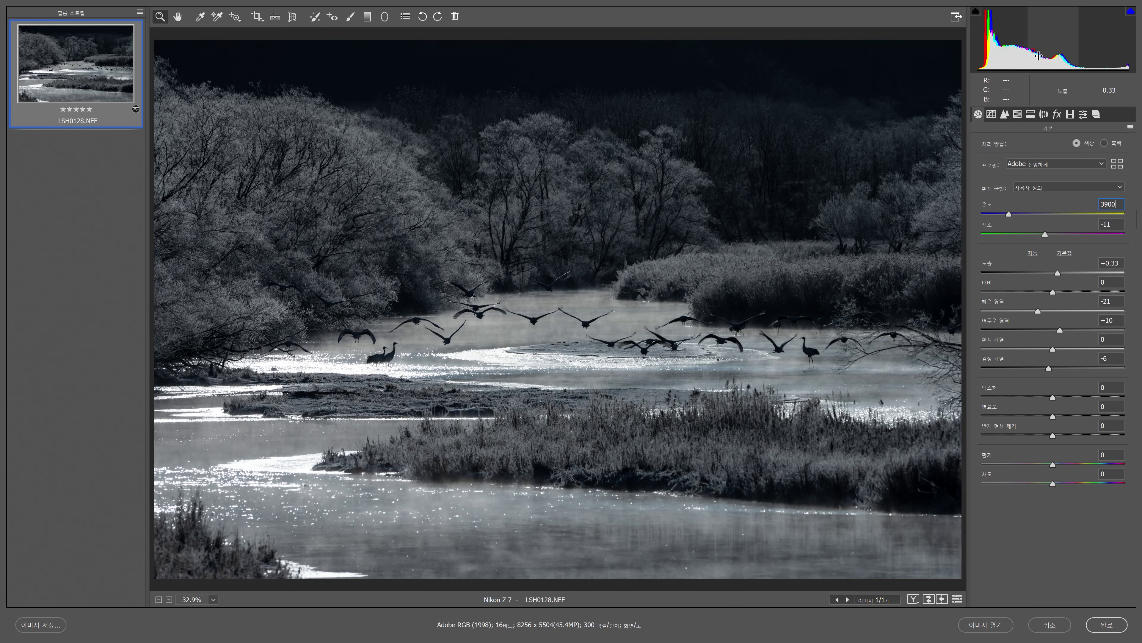
Enter 2 as the Exposure value, then check the Contrast and Highlights sliders
left_click(1111, 263)
type("2")
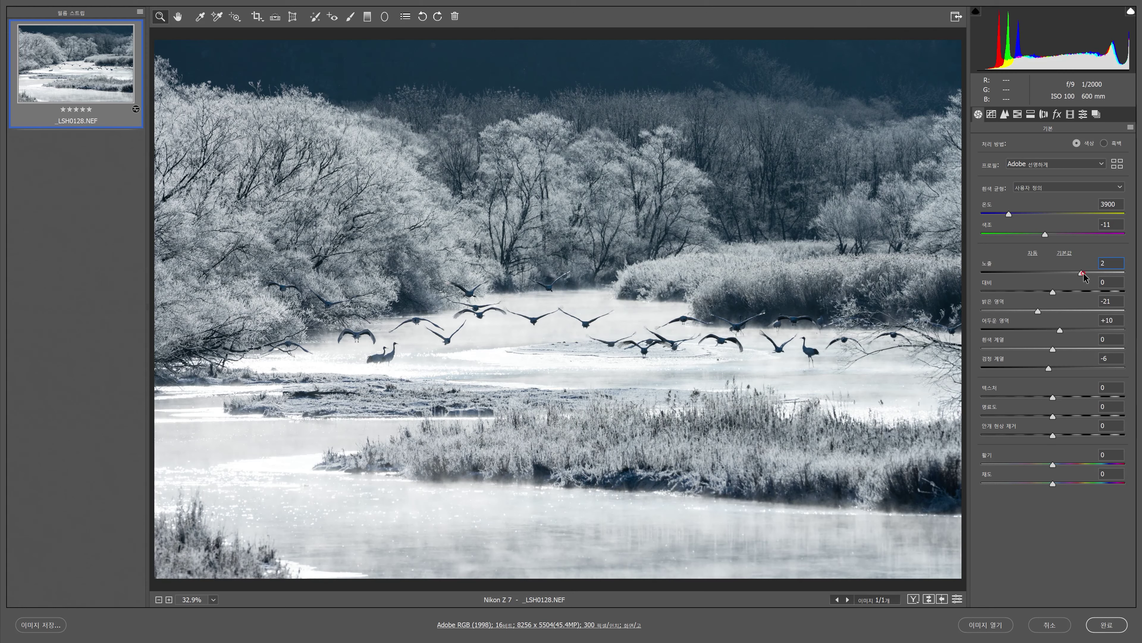
left_click(1105, 263)
left_click(1072, 295)
left_click(1039, 308)
left_click(1045, 301)
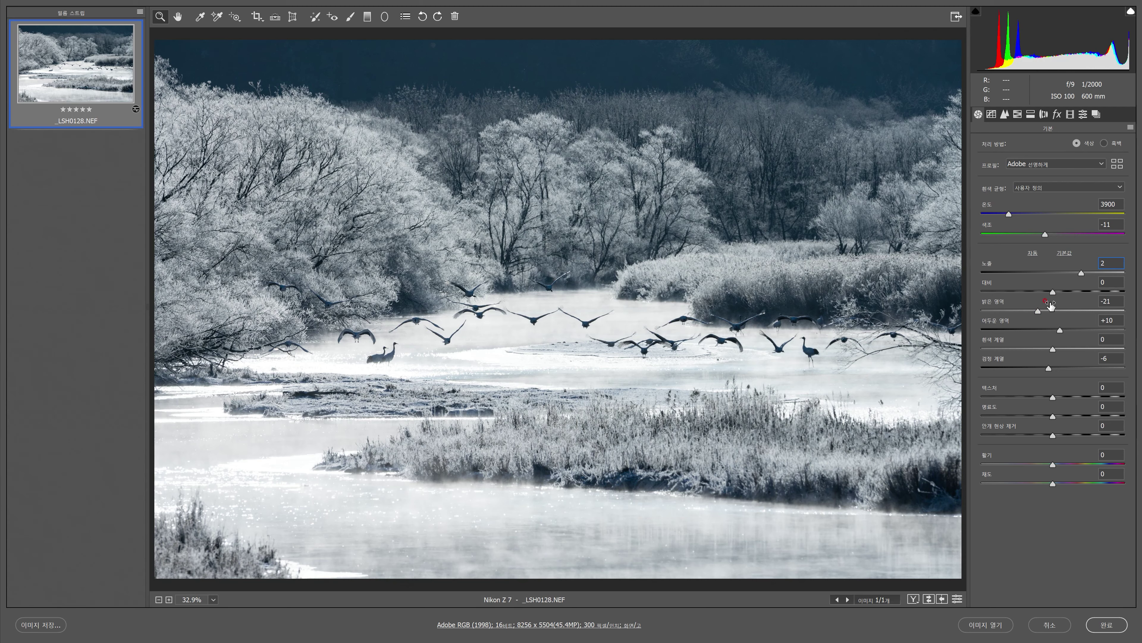
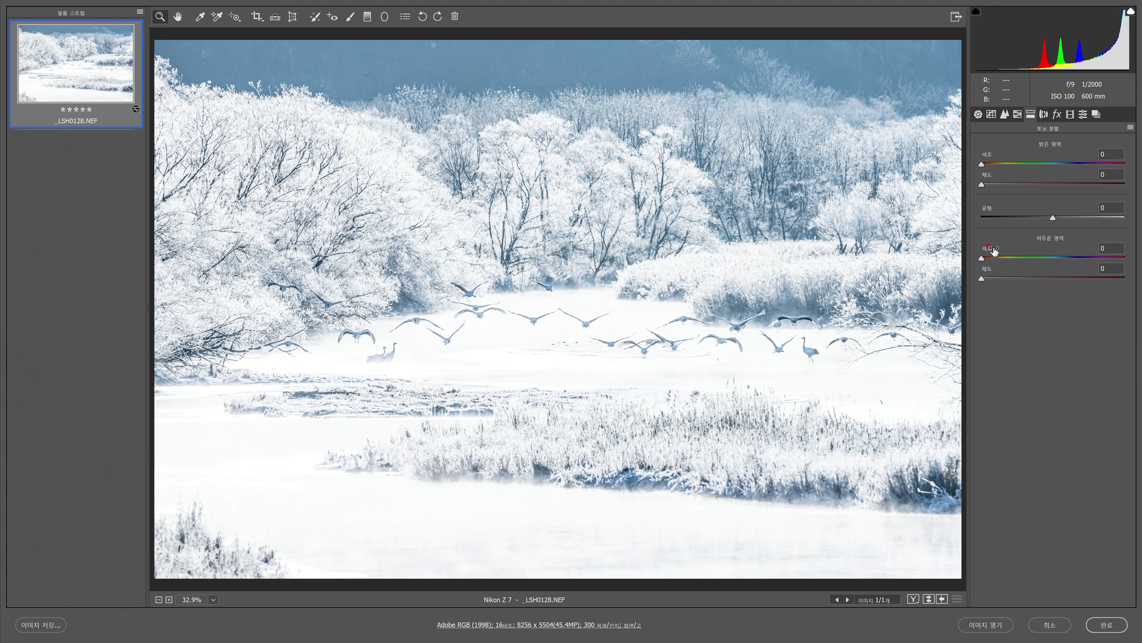
Show the Lens Corrections settings, toggling Enable Profile Corrections on and back off
left_click(1044, 115)
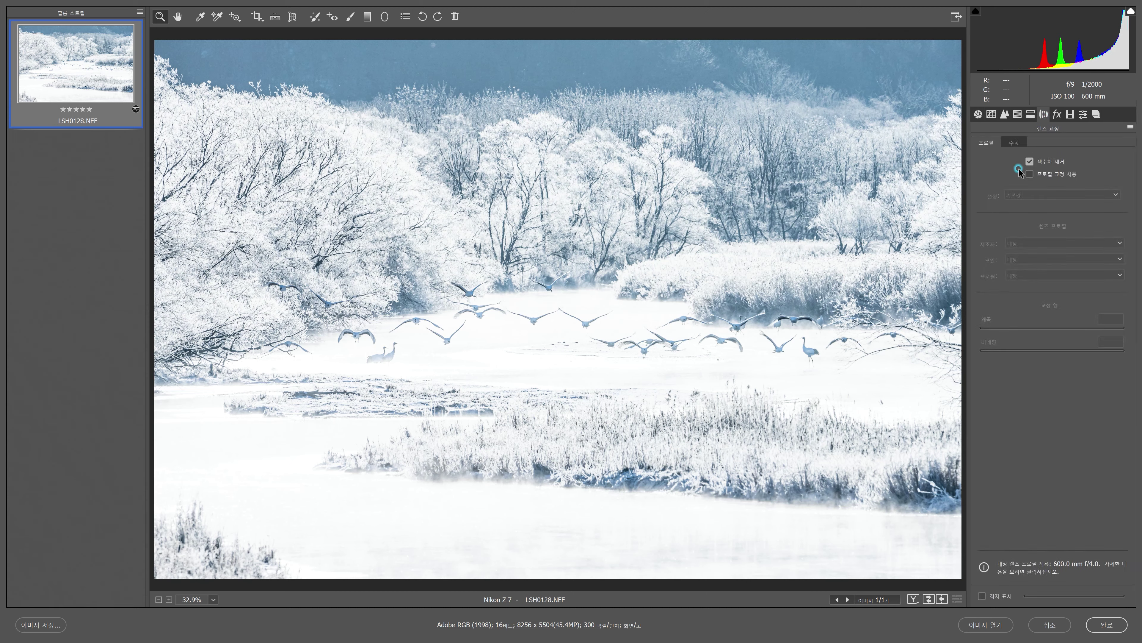
left_click(1030, 175)
left_click(1030, 175)
From the Effects panel menu, preview Camera Raw Defaults, then return to Custom Settings
left_click(1056, 116)
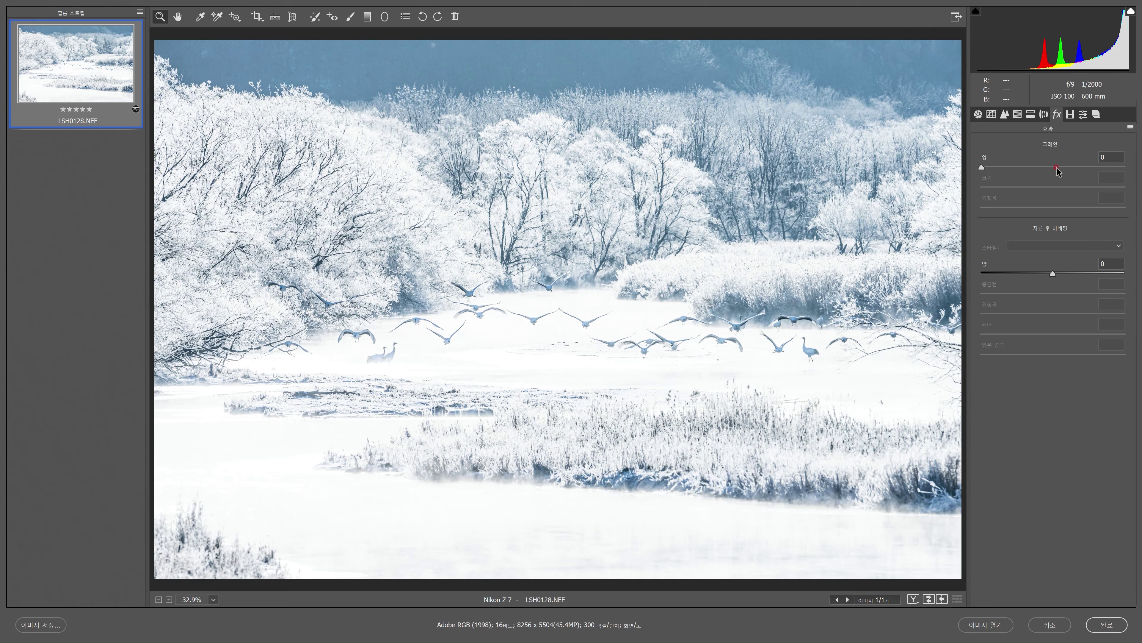
left_click(1131, 131)
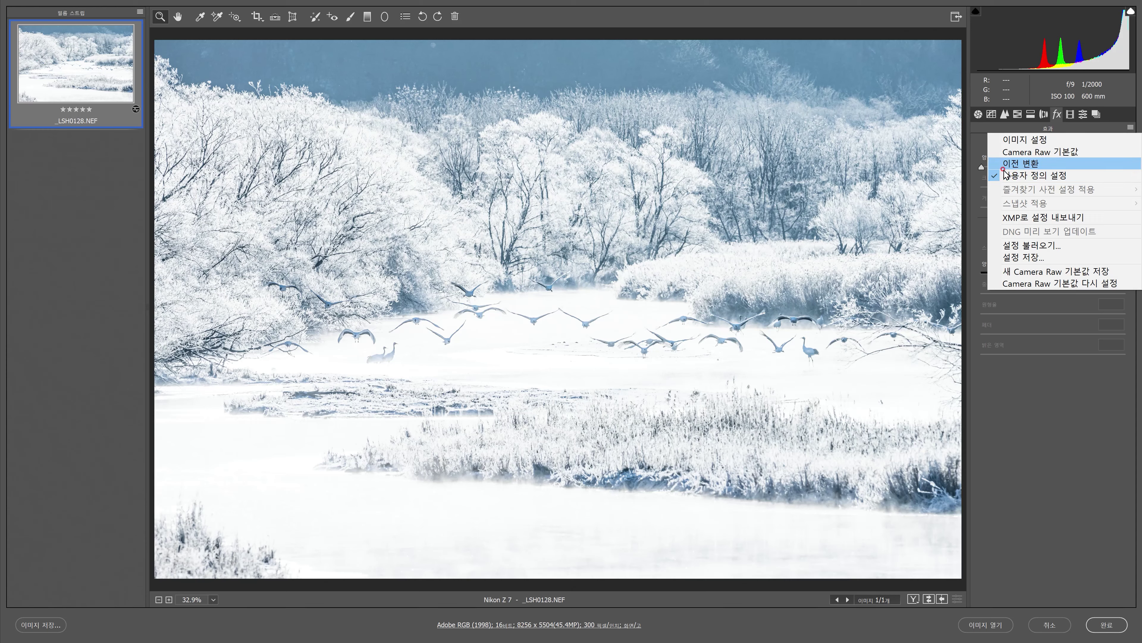
left_click(1005, 152)
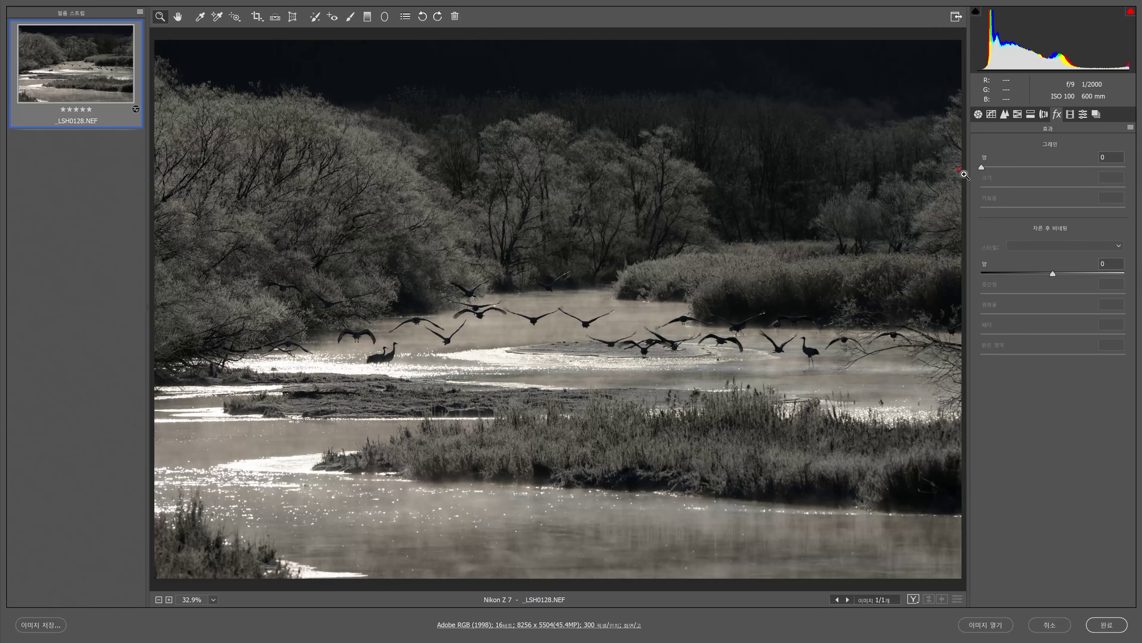
left_click(1130, 127)
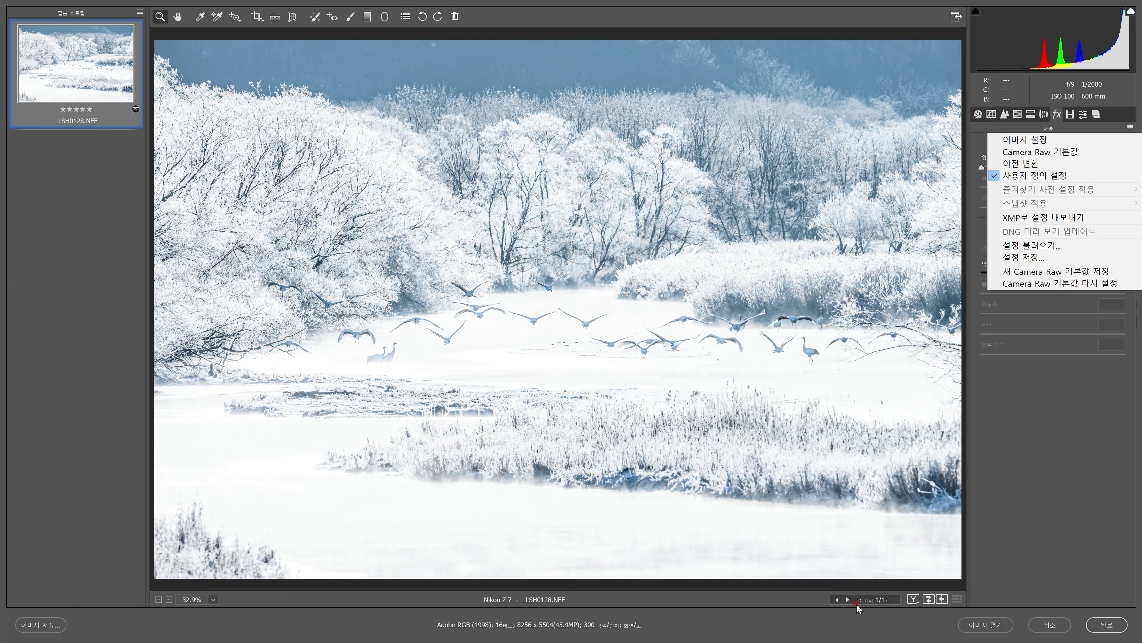
left_click(915, 599)
left_click(913, 599)
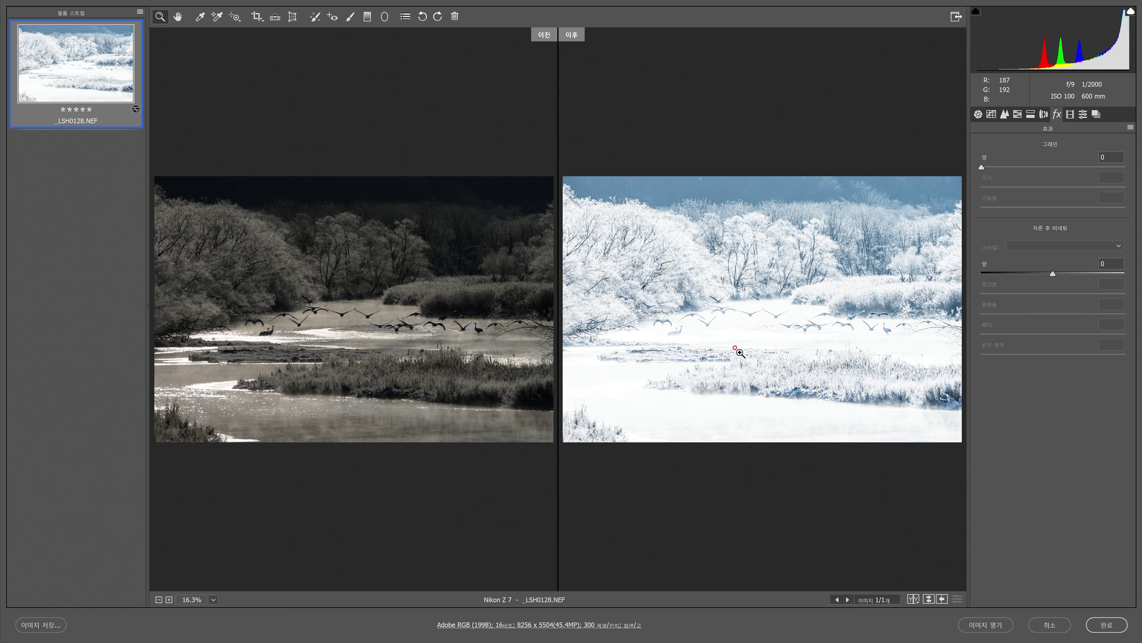
left_click(860, 424)
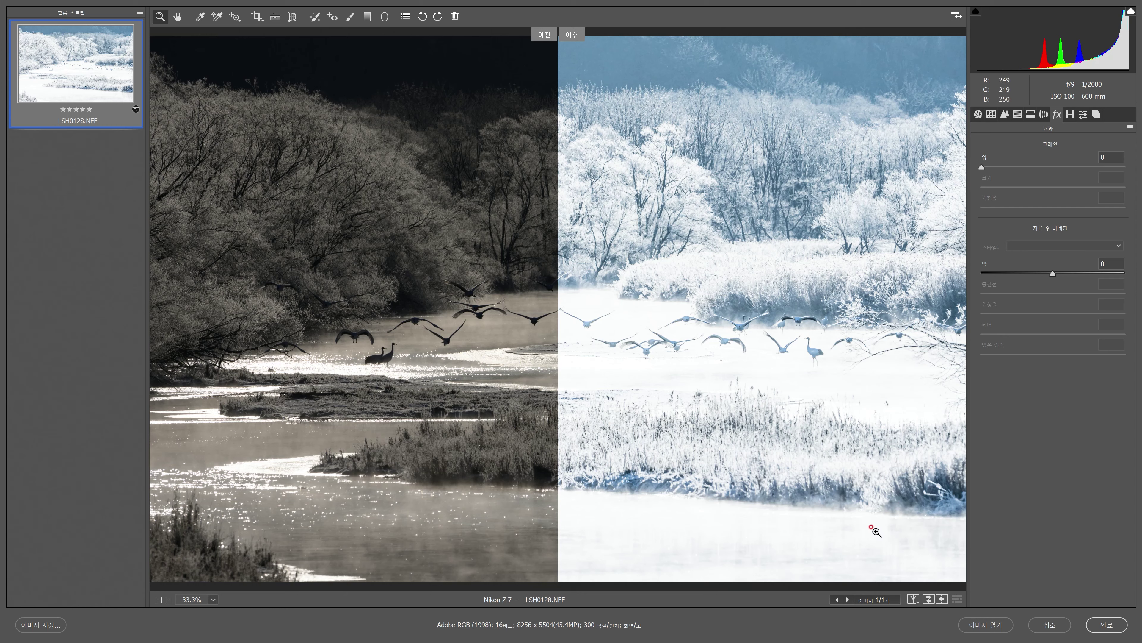
left_click(913, 600)
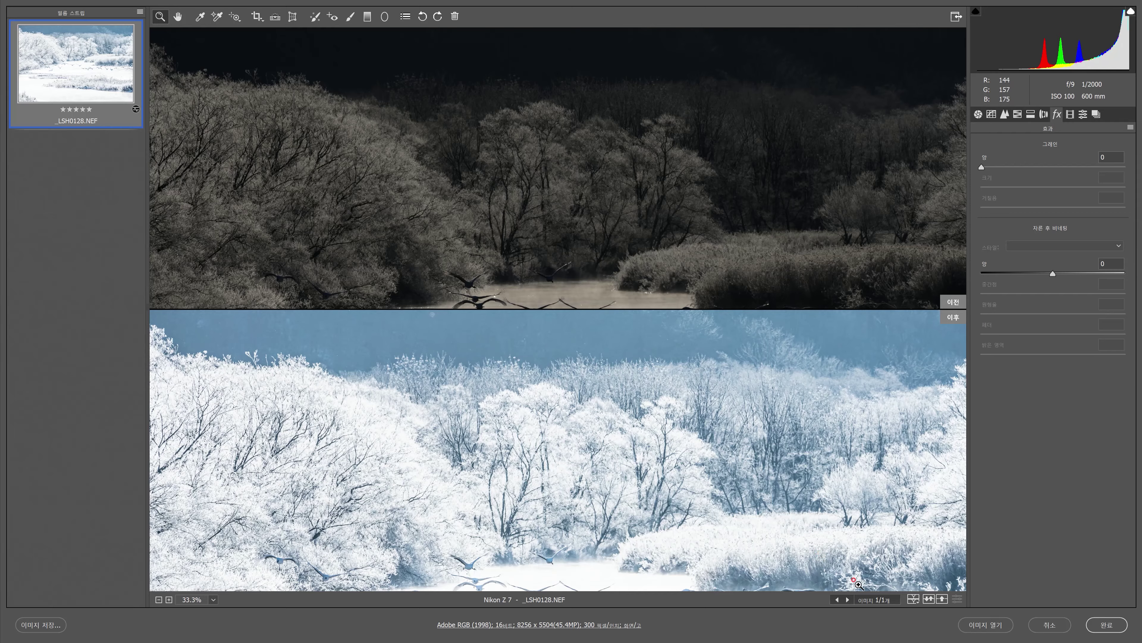
left_click(913, 600)
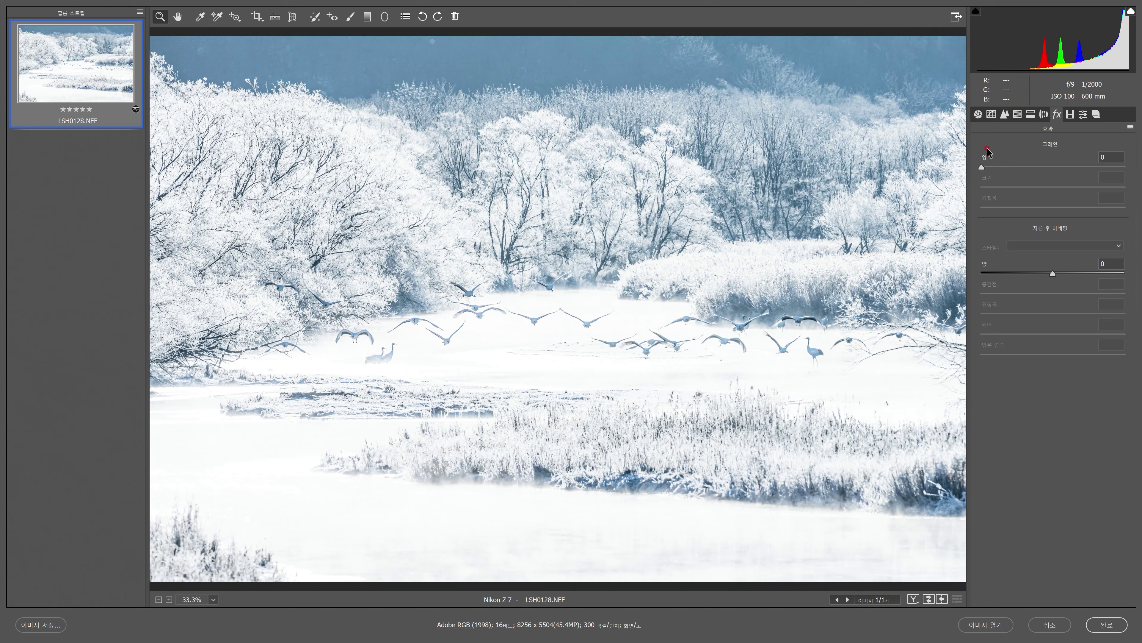
Lower Exposure in the Basic panel from +3.15 to about +0.65
left_click(978, 114)
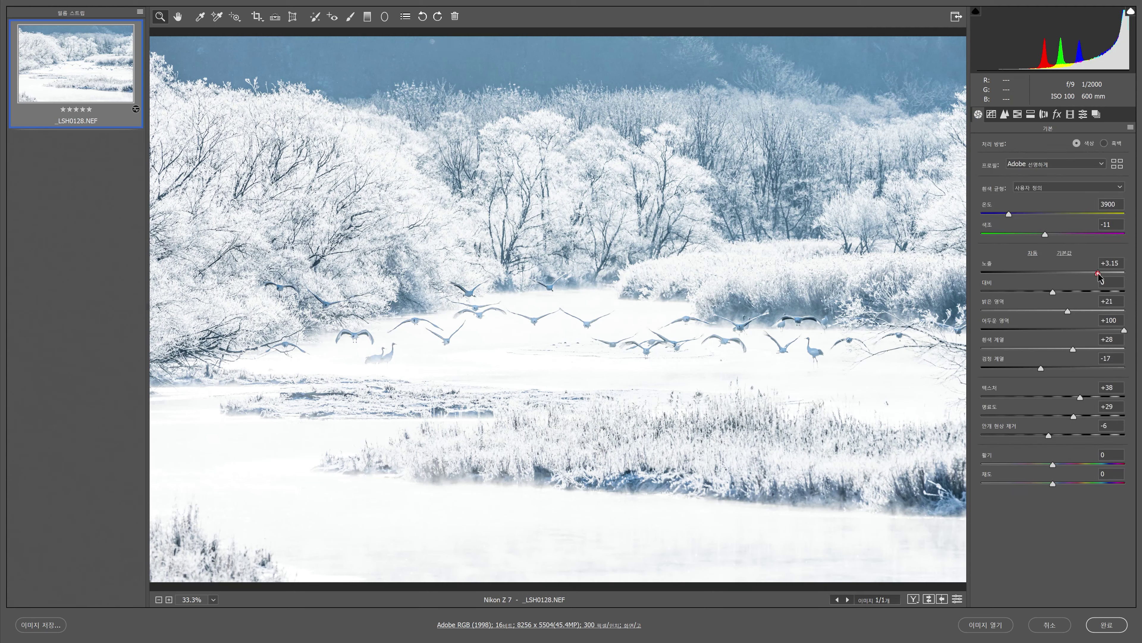
left_click(1098, 273)
left_click_drag(1099, 273, 1090, 271)
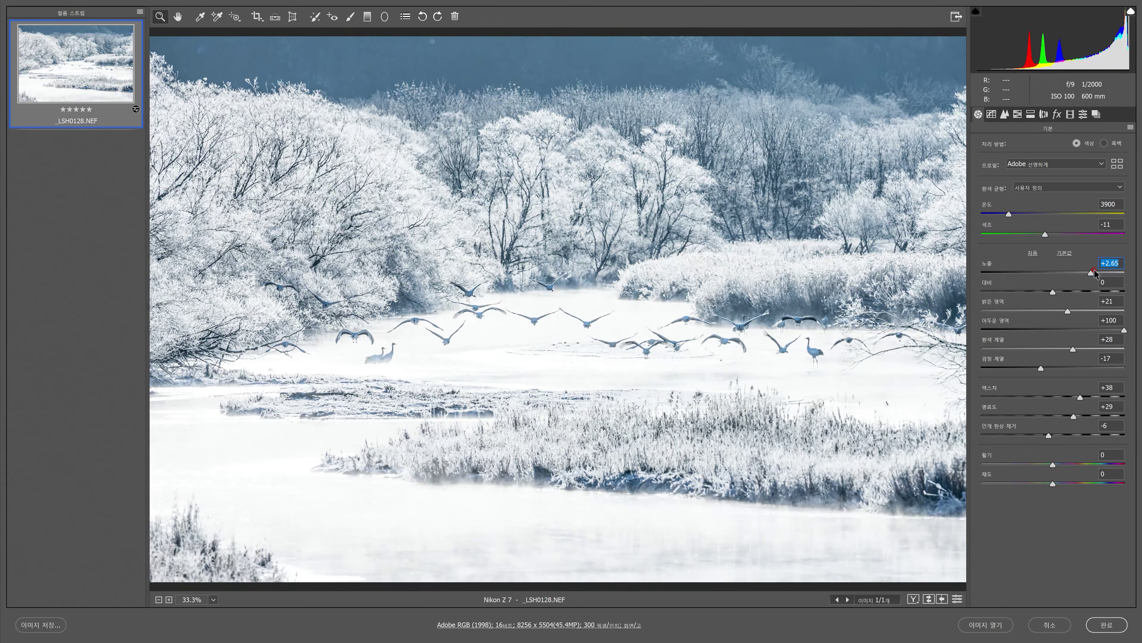
left_click_drag(1094, 270, 1094, 271)
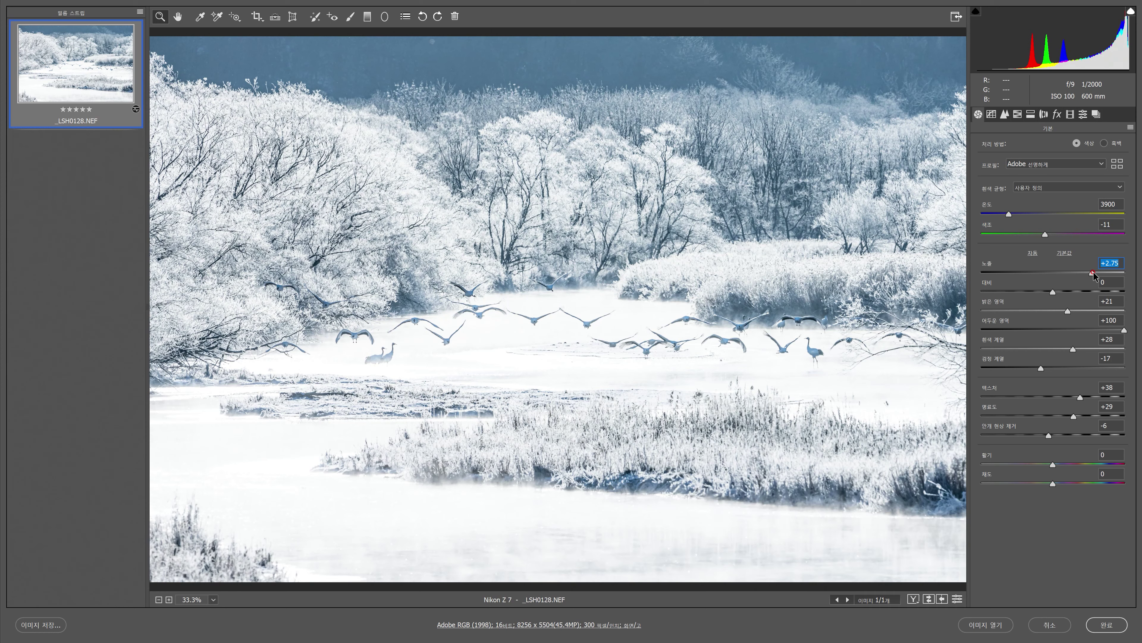
left_click_drag(1093, 273, 1062, 273)
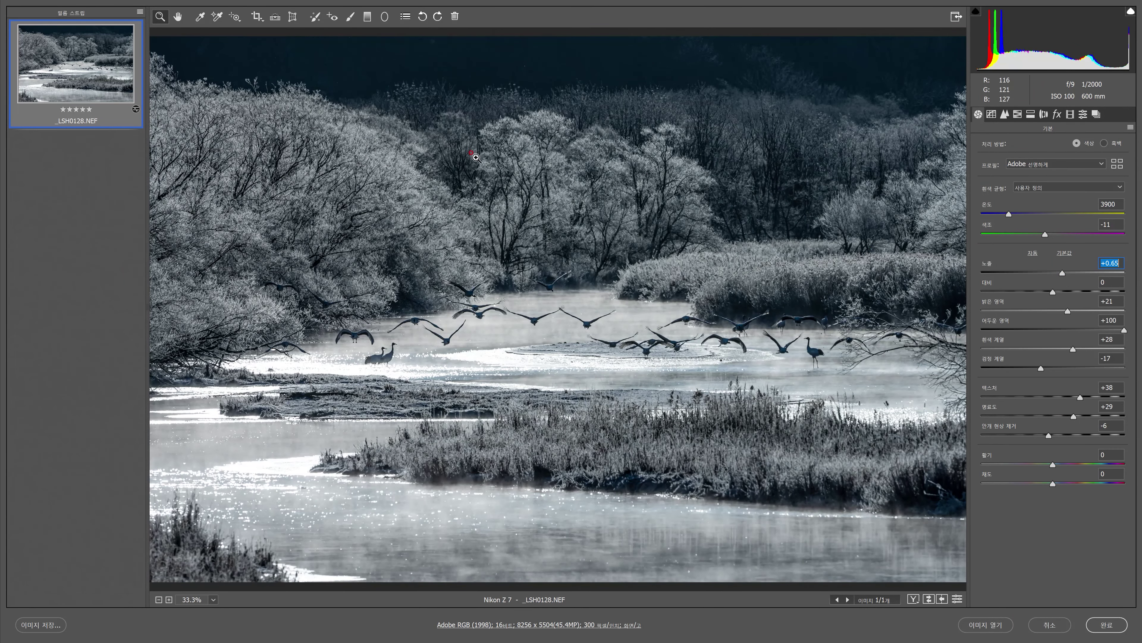
View the preview at 100% zoom
right_click(603, 183)
left_click(620, 165)
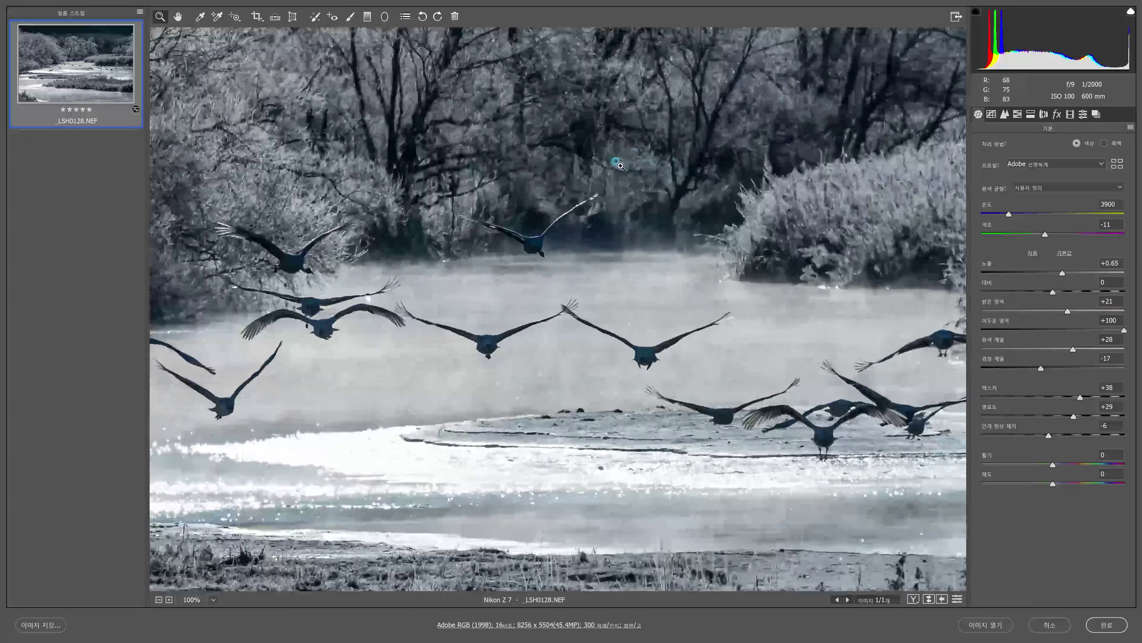
scroll(620, 165, "up", 3)
scroll(620, 164, "up", 3)
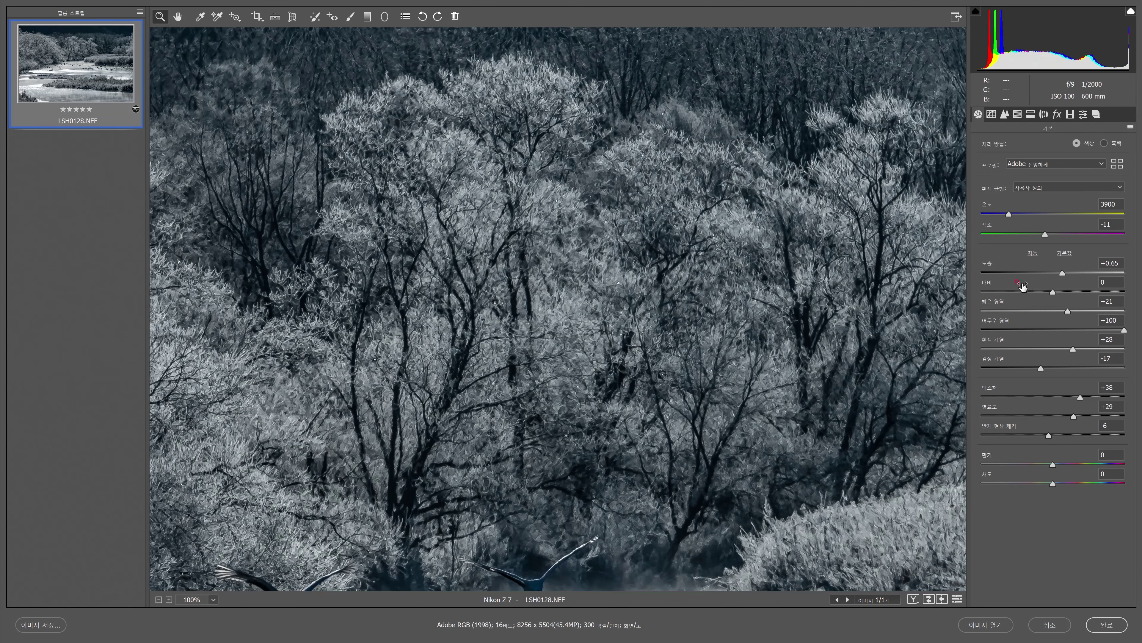
Raise Exposure to +3.00 and open the finished image in Photoshop
left_click_drag(1062, 273, 1096, 272)
key("ctrl+0")
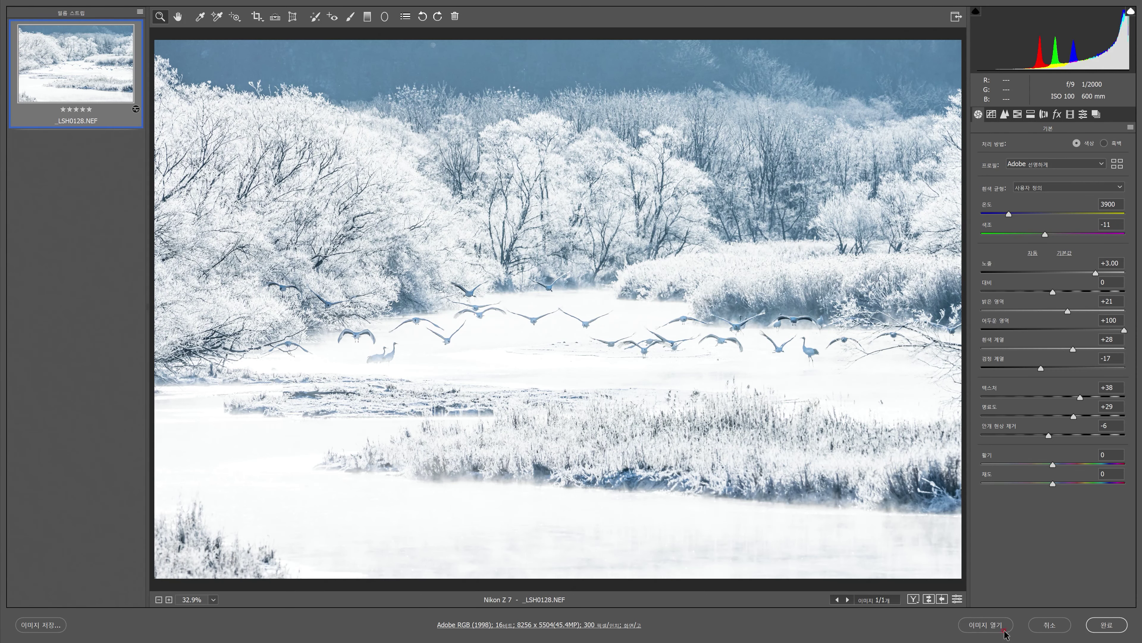
left_click(986, 632)
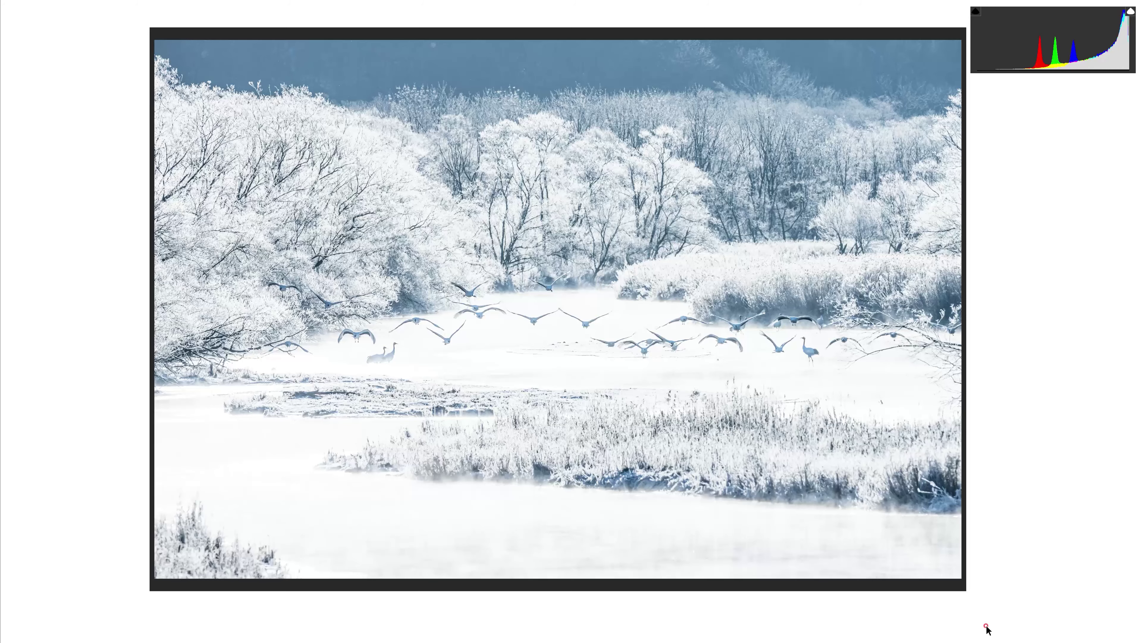